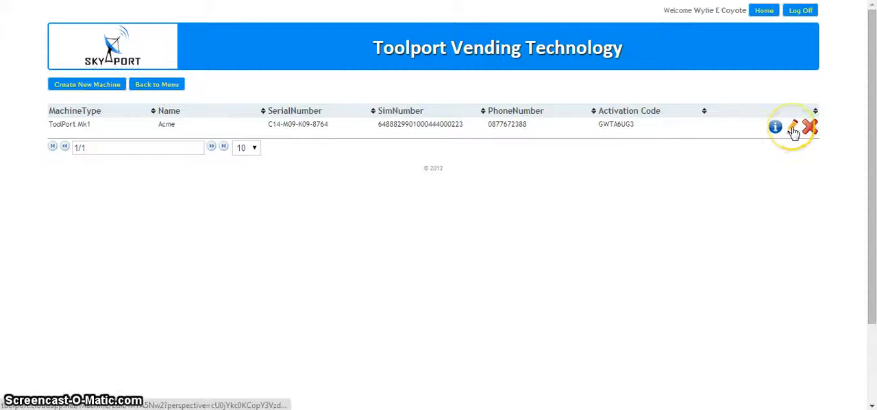
Open the Acme machine for editing and go to its purchase order schedule.
left_click(793, 128)
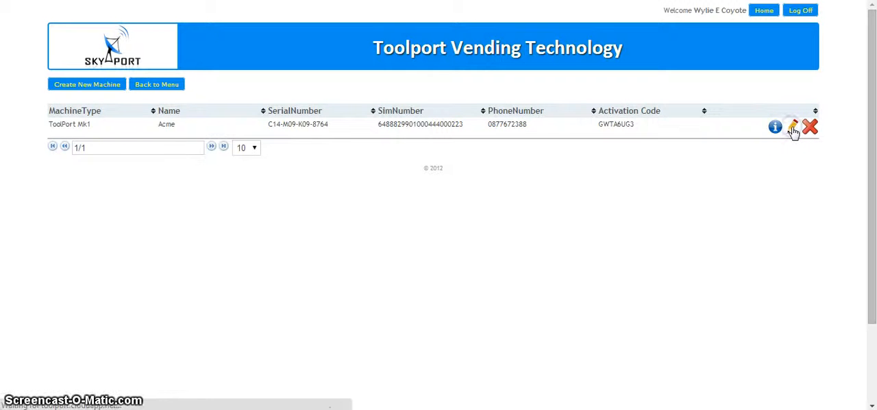
left_click(404, 154)
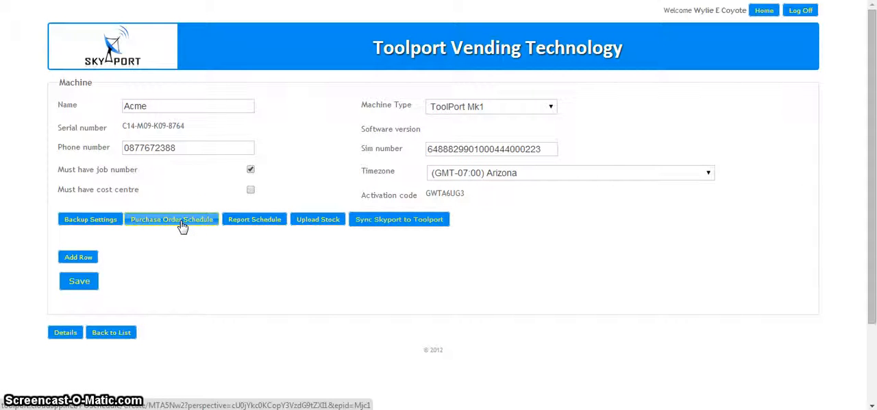
left_click(317, 158)
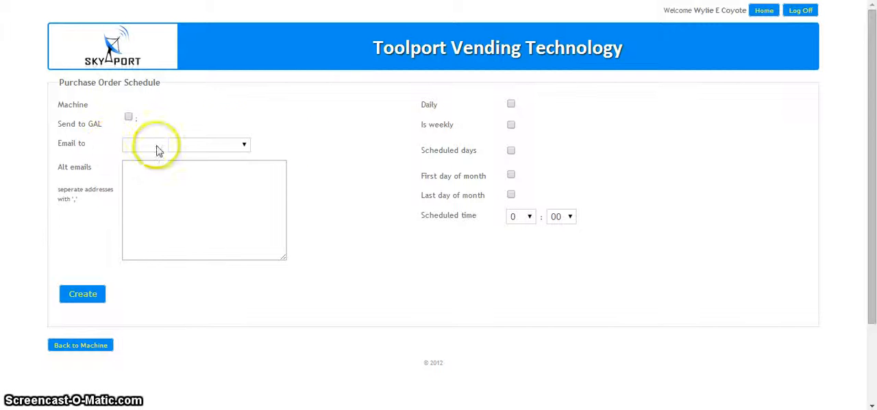
Choose the person the purchase orders are emailed to and enter two comma-separated alternative email addresses.
left_click(243, 146)
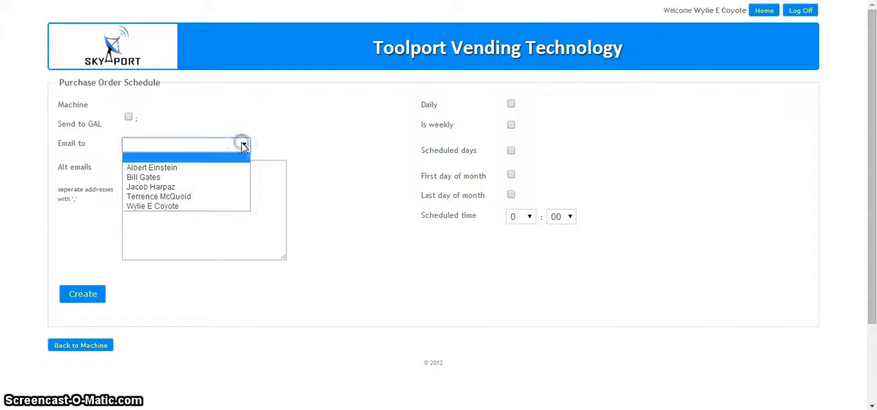
left_click(172, 190)
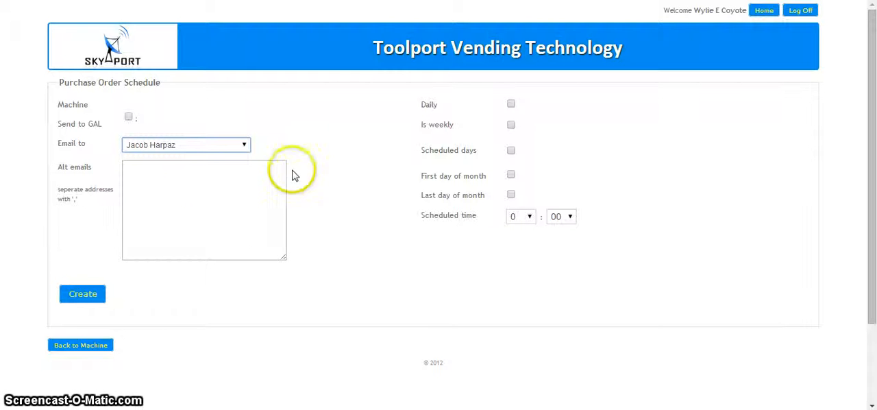
left_click(181, 171)
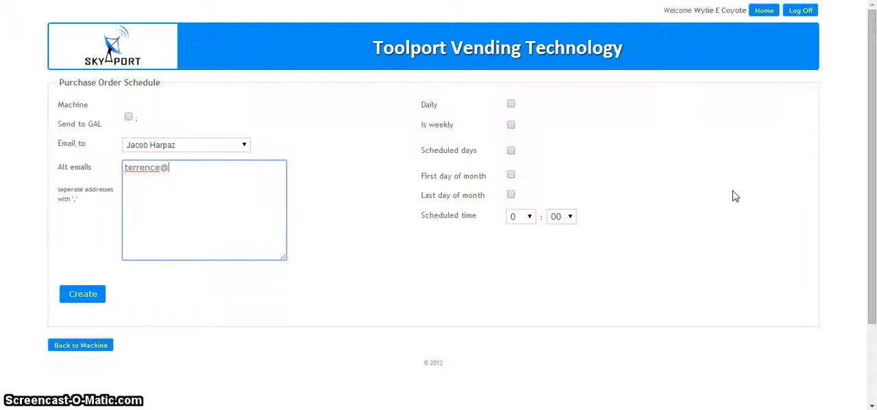
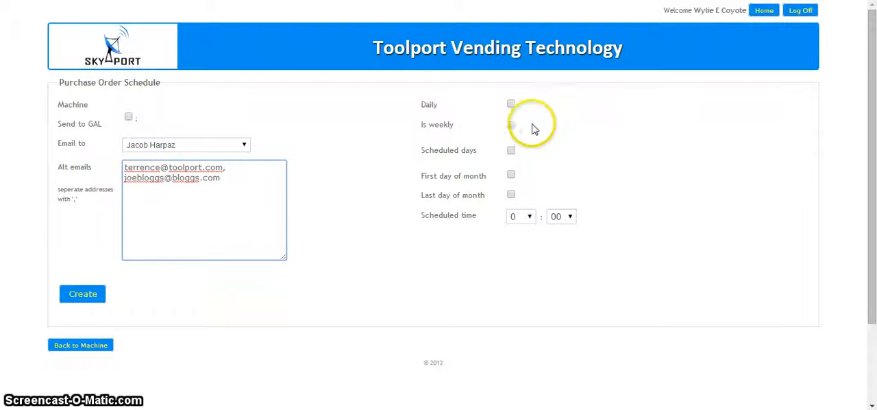
Try the daily and weekly frequency options for the purchase order schedule.
left_click(512, 104)
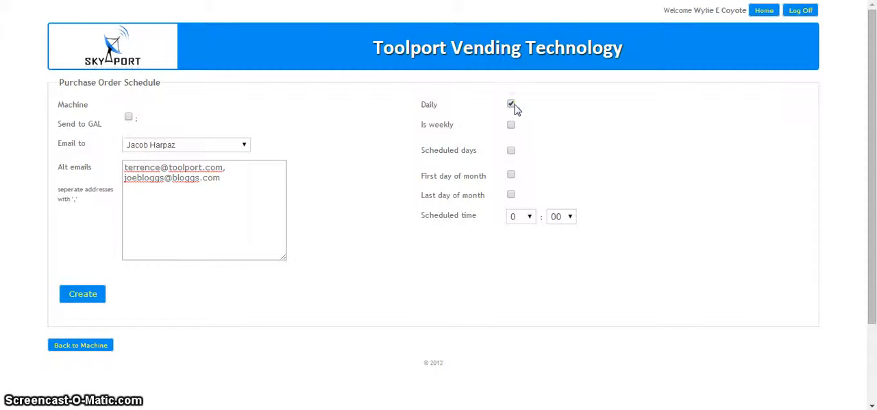
left_click(512, 126)
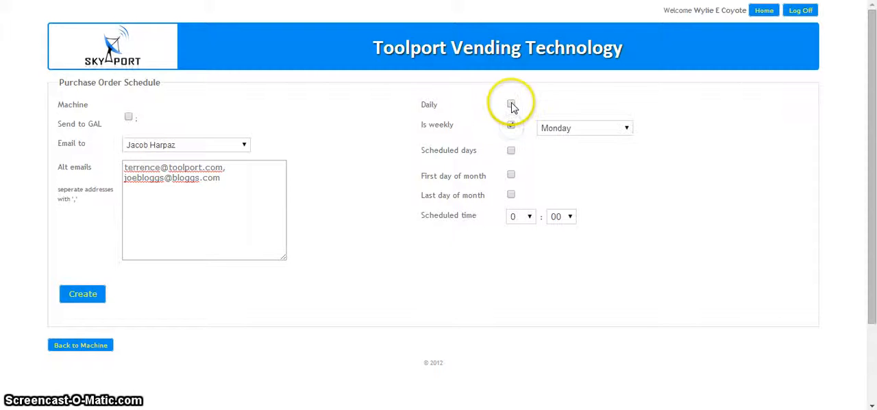
left_click(624, 130)
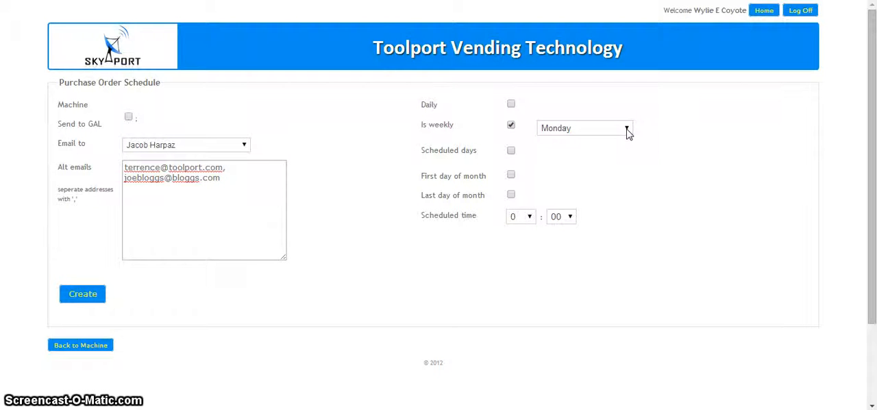
Schedule the purchase orders on specific days, Monday and Thursday, with the scheduled hour set to 14.
left_click(511, 152)
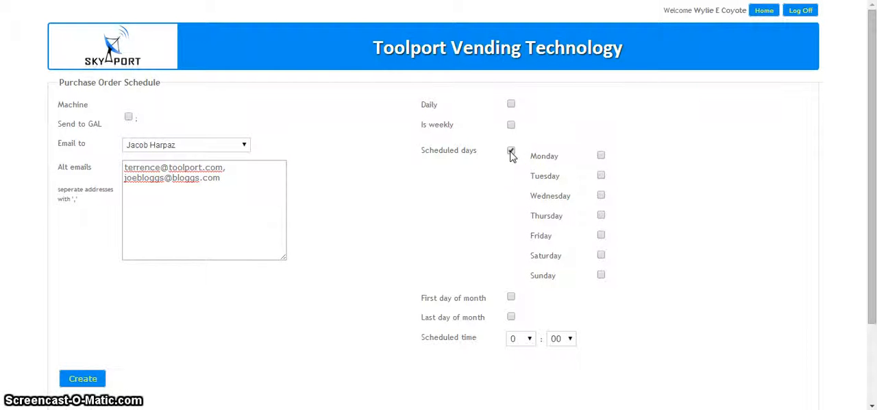
left_click(600, 157)
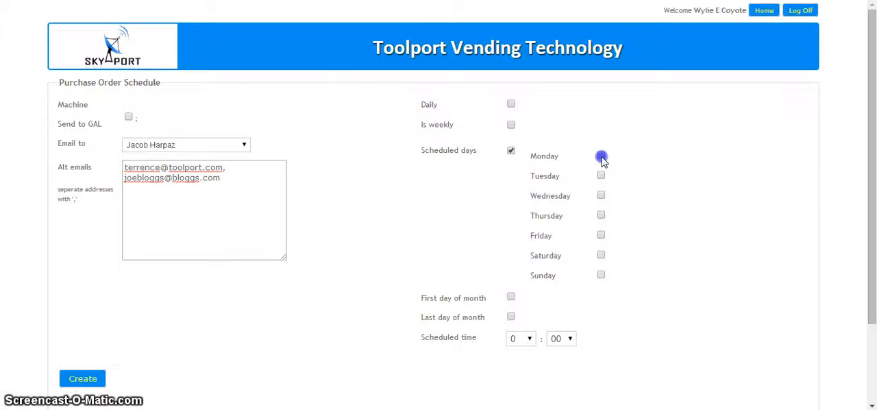
left_click(601, 216)
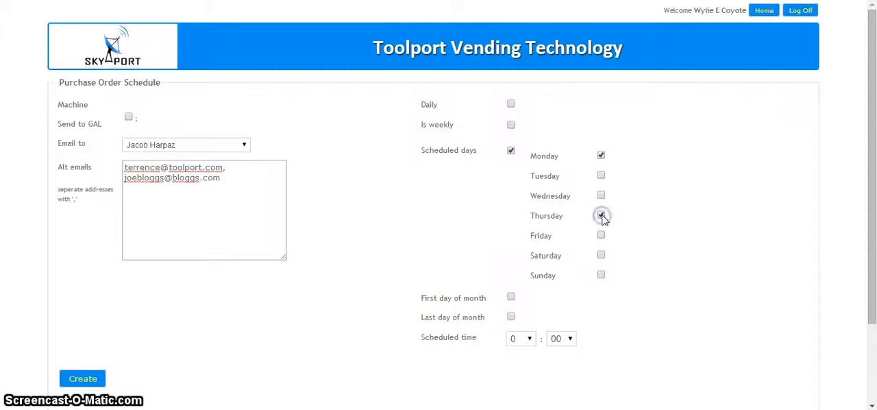
left_click(529, 339)
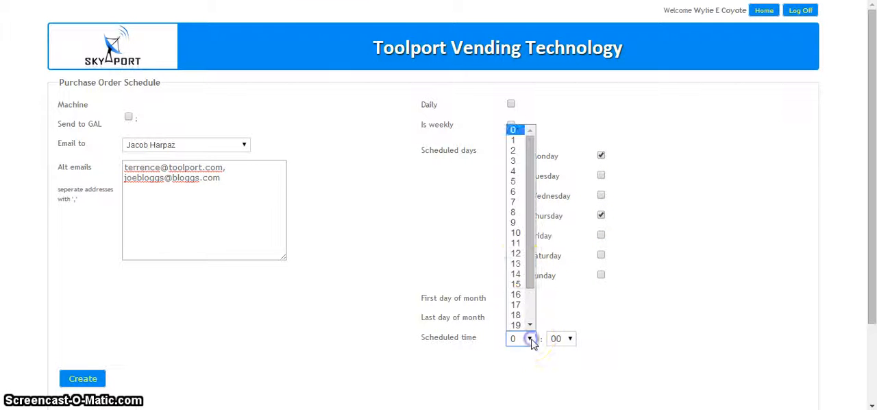
left_click(518, 274)
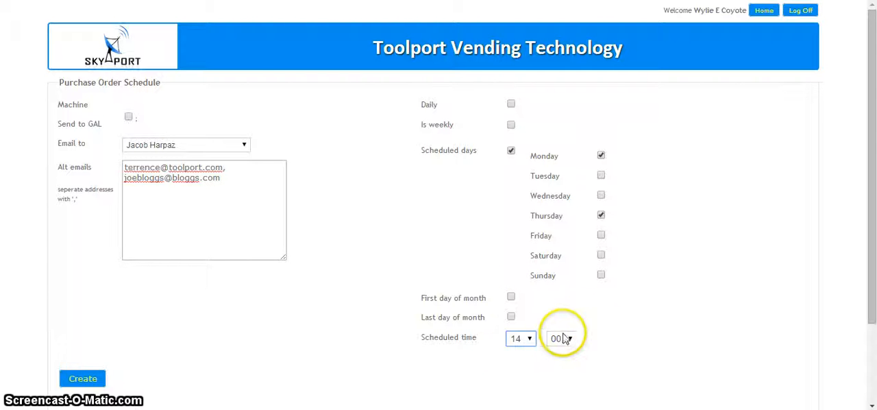
Try the first-day-of-month option, switch back to scheduled days and create the purchase order schedule.
left_click(511, 296)
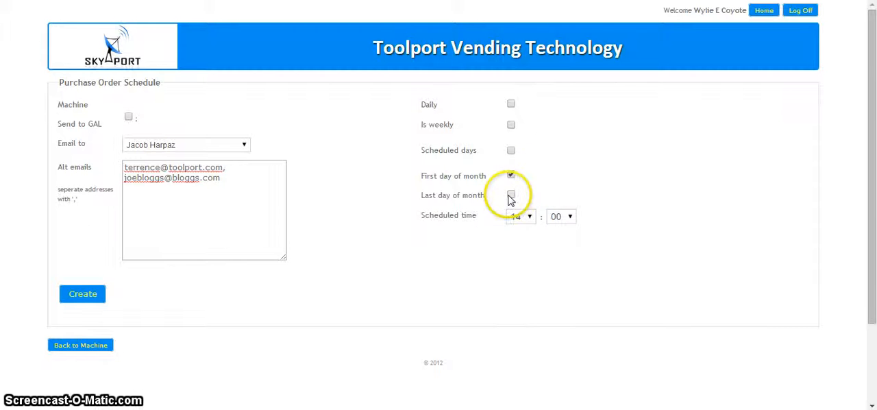
left_click(510, 175)
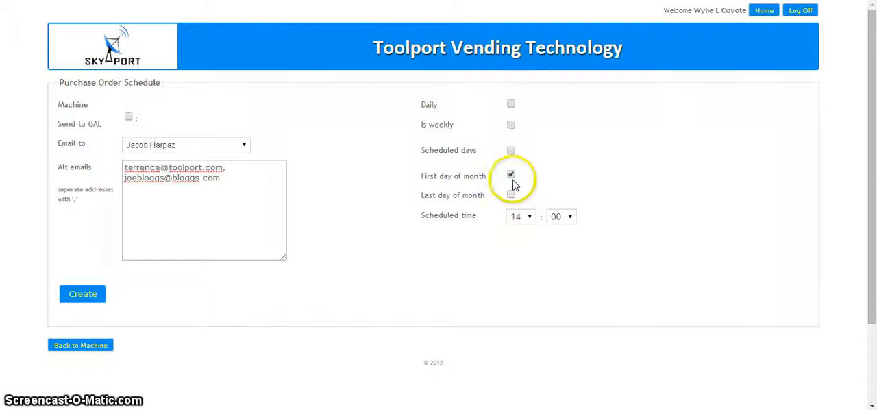
left_click(510, 151)
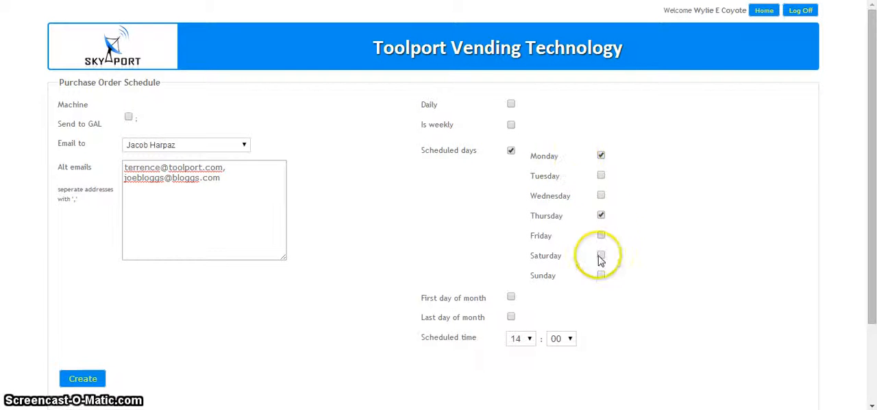
left_click(84, 383)
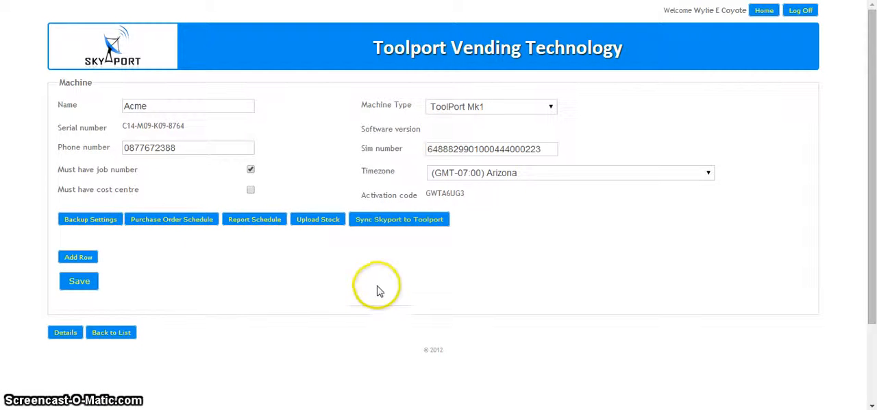
Reopen the Acme machine's purchase order schedule and check the Email Supplier setting for IMC Ltd.
left_click(184, 227)
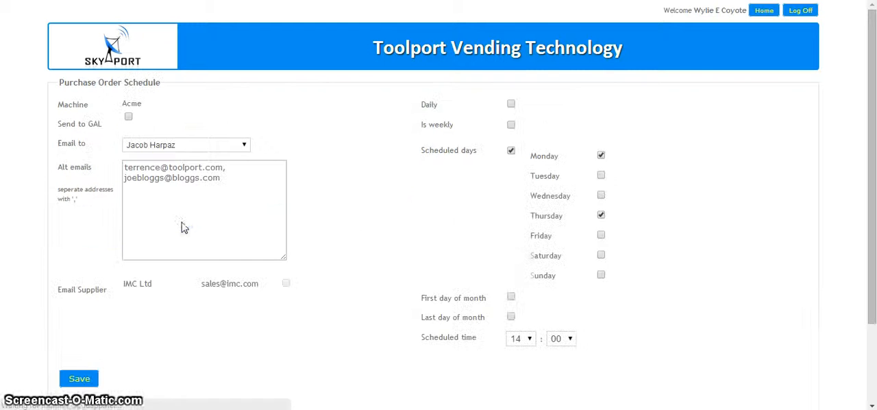
scroll(421, 210, "down", 1)
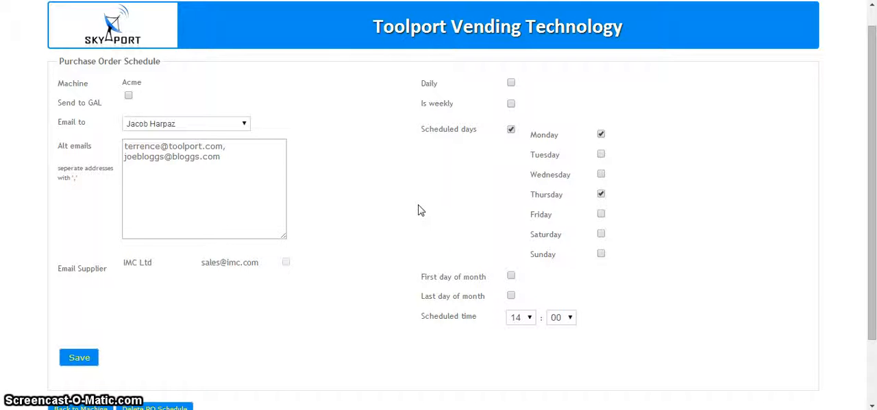
left_click(419, 210)
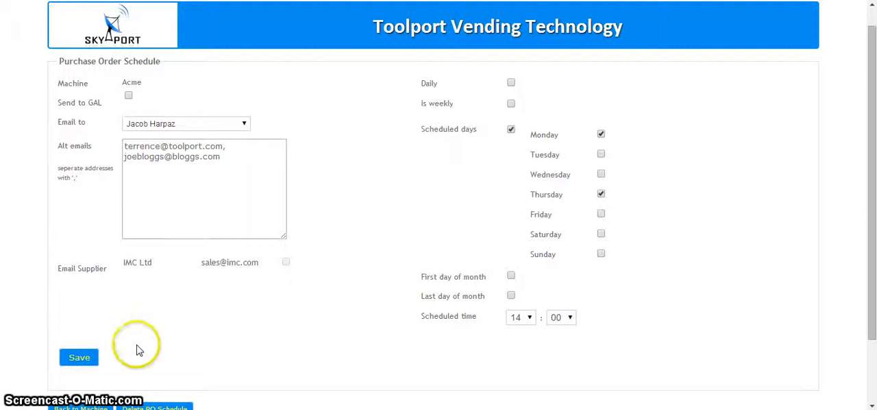
scroll(182, 358, "down", 1)
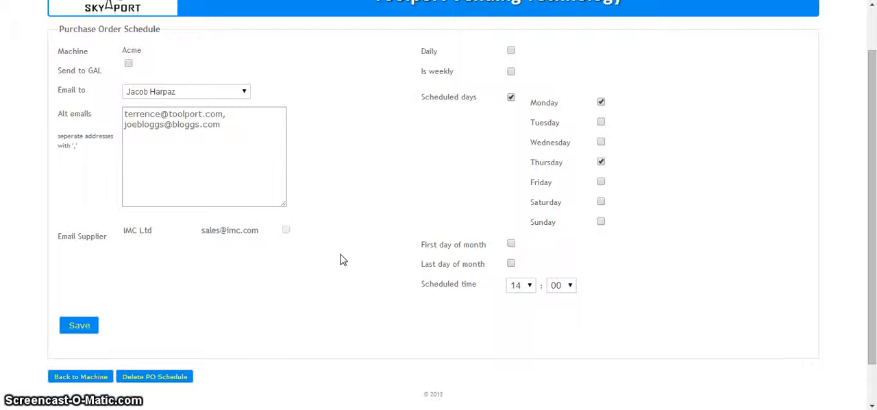
left_click(347, 204)
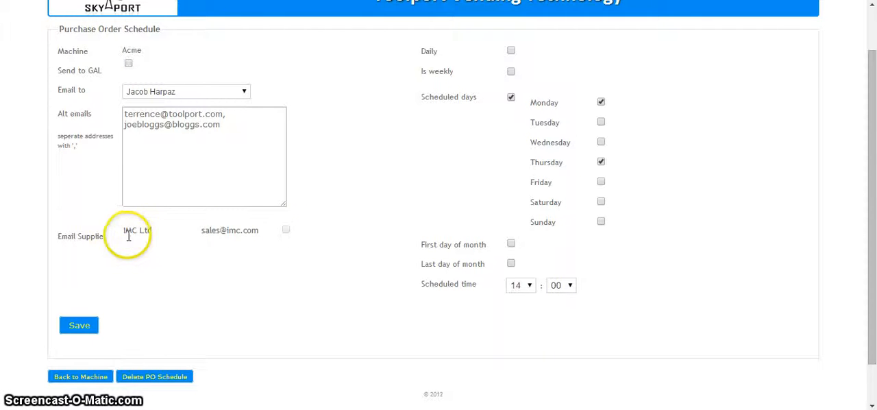
left_click(286, 232)
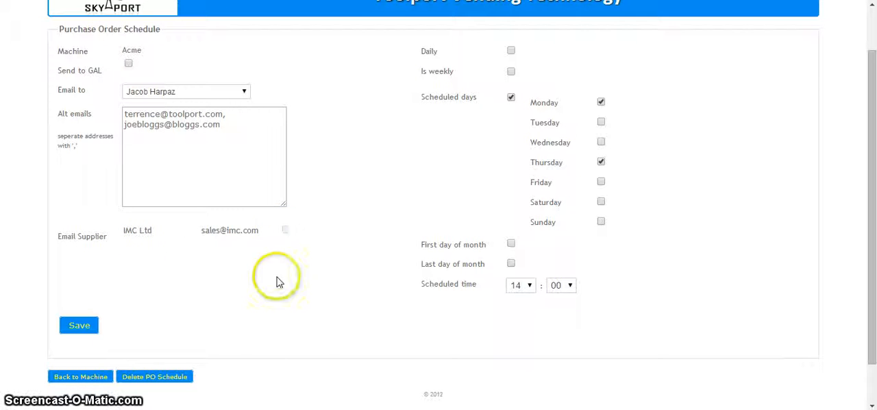
Open the supplier IMC Ltd for editing, enable automatic emailing of purchase orders to the supplier and save it.
scroll(308, 323, "up", 2)
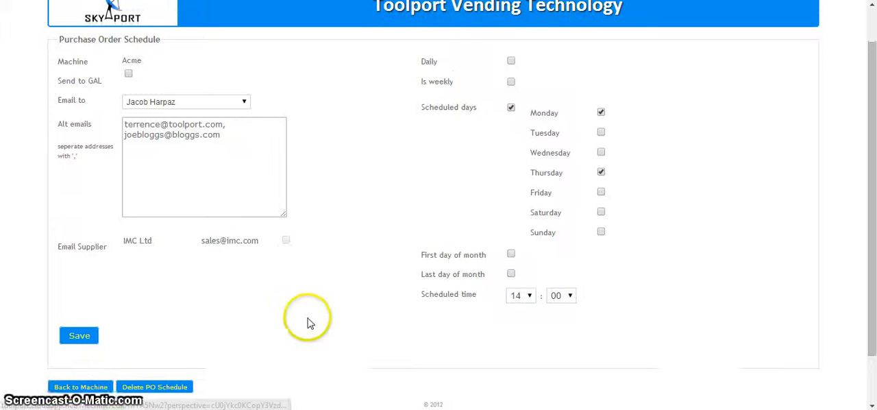
left_click(768, 3)
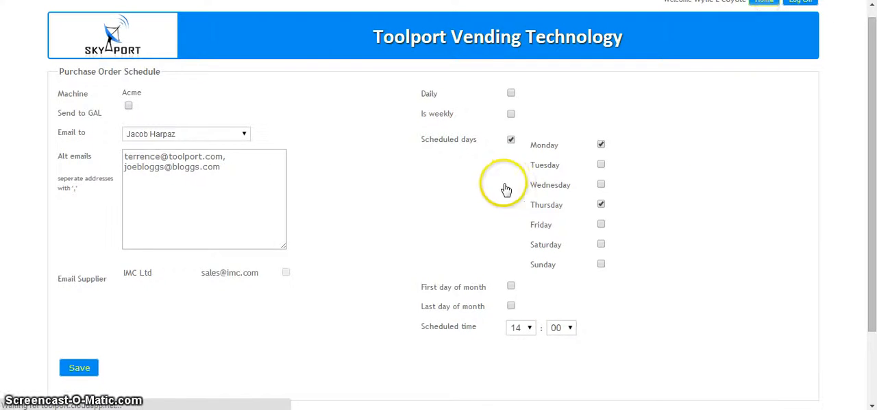
left_click(583, 147)
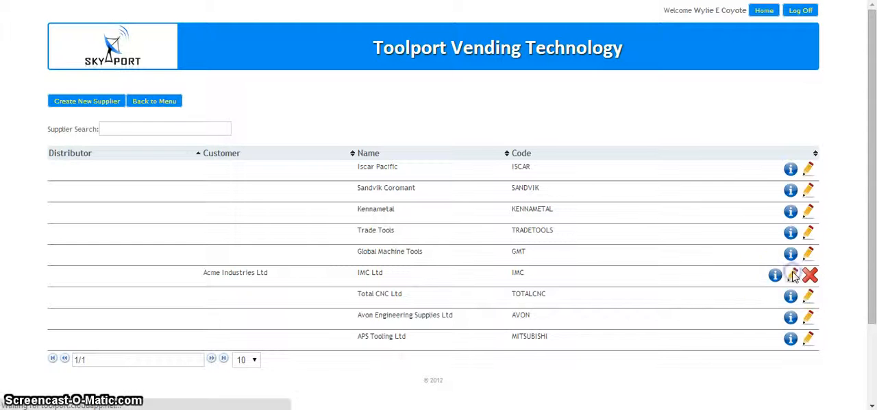
left_click(793, 275)
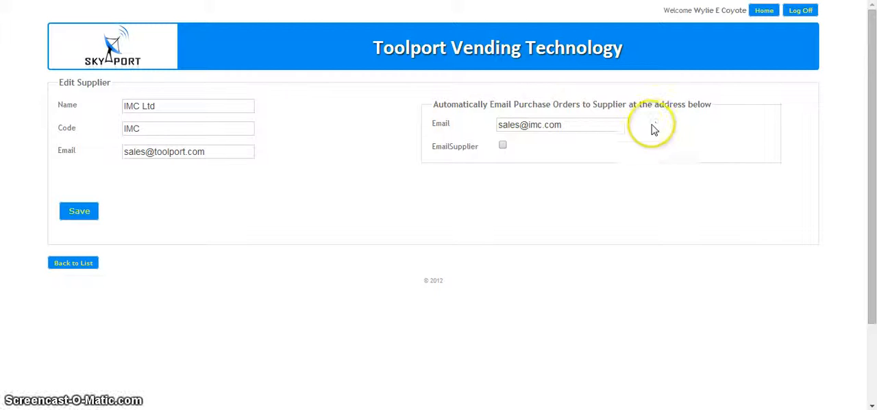
left_click(504, 144)
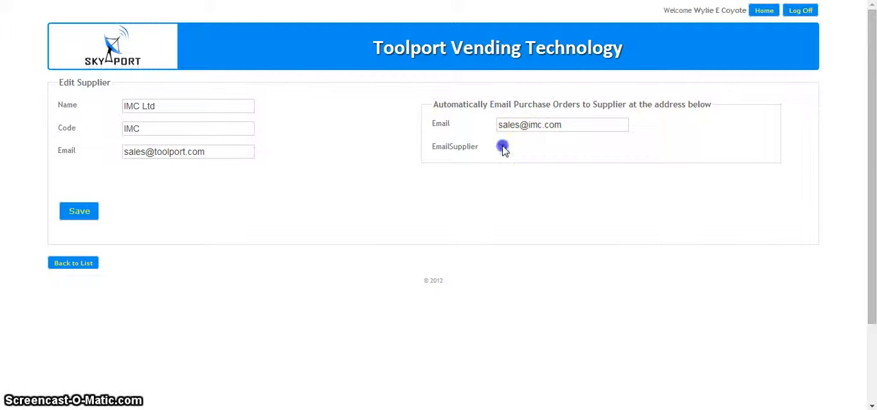
left_click(84, 215)
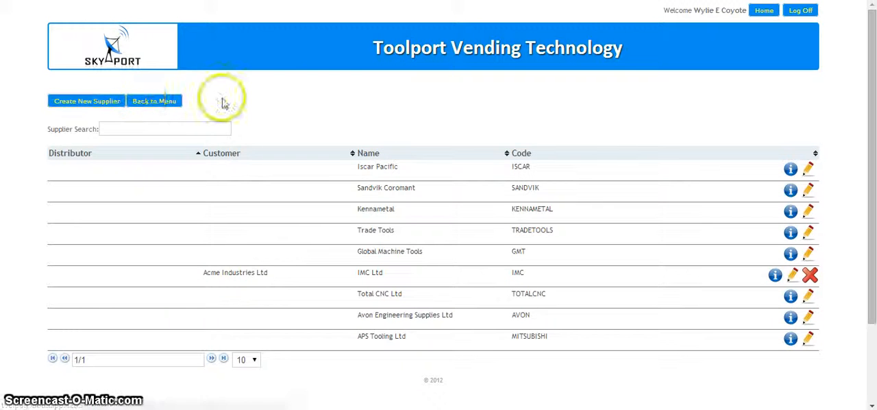
Return to the Acme machine's purchase order schedule and review its Email Supplier setting for IMC Ltd.
left_click(164, 102)
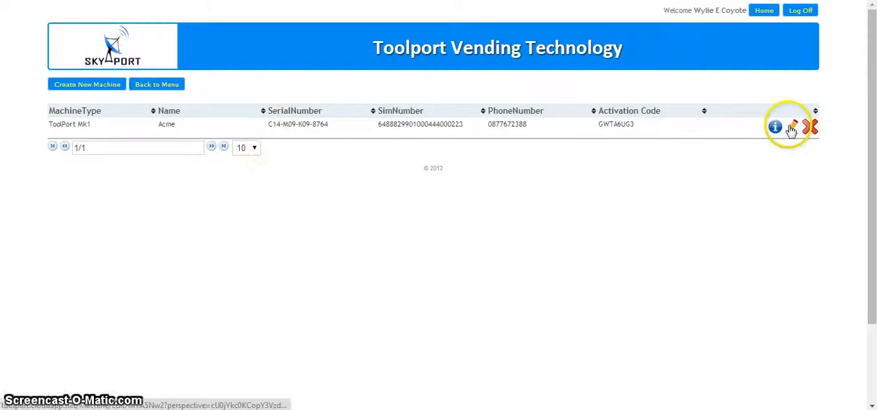
left_click(792, 128)
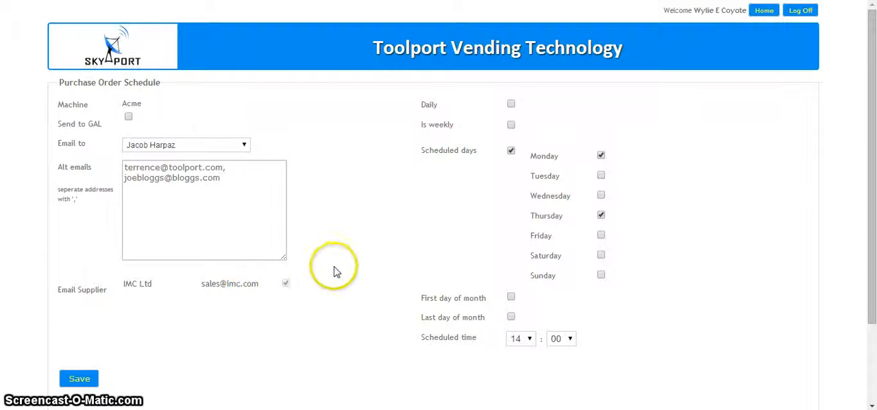
scroll(337, 246, "down", 2)
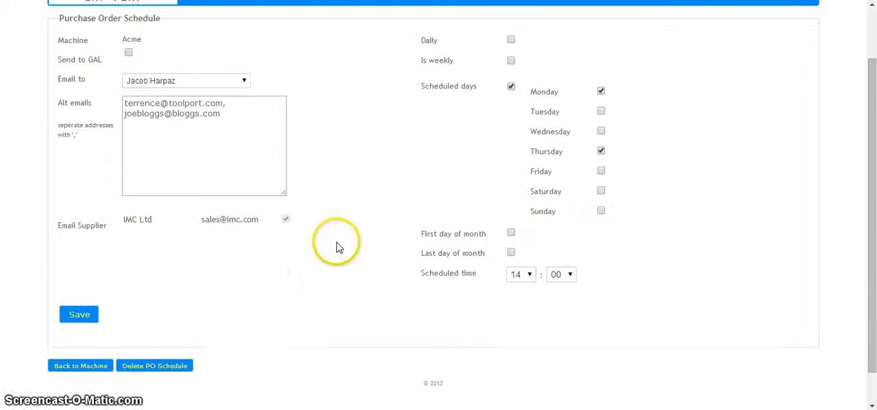
Save the purchase order schedule and start a new Transaction Report schedule for the Acme machine, emailed to the first listed recipient.
left_click(79, 316)
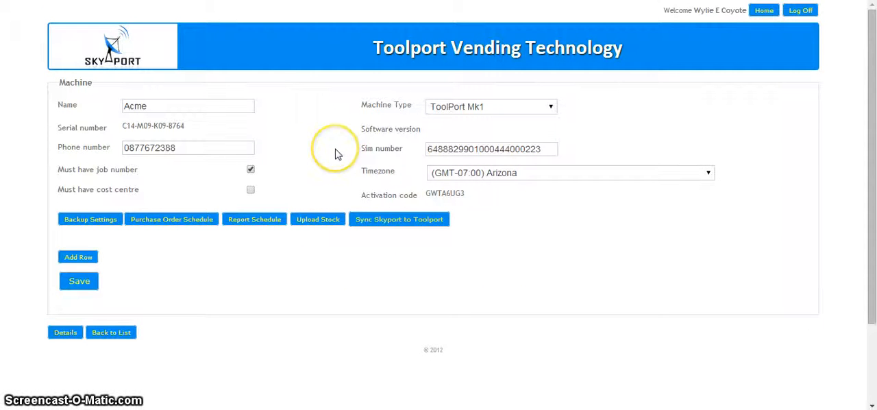
left_click(256, 220)
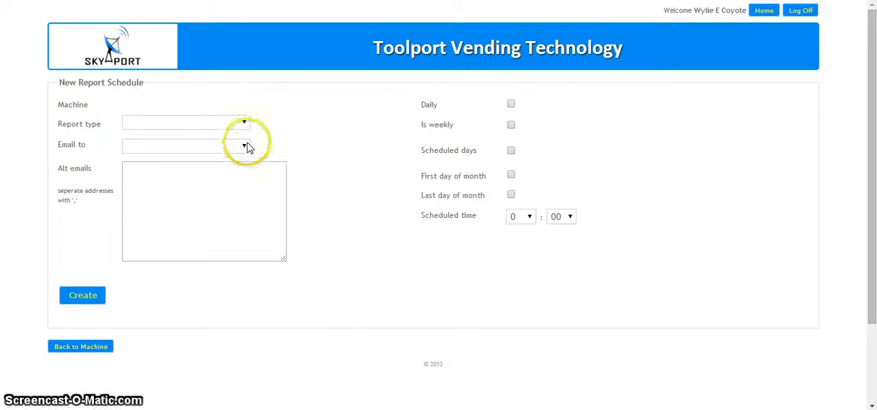
left_click(240, 123)
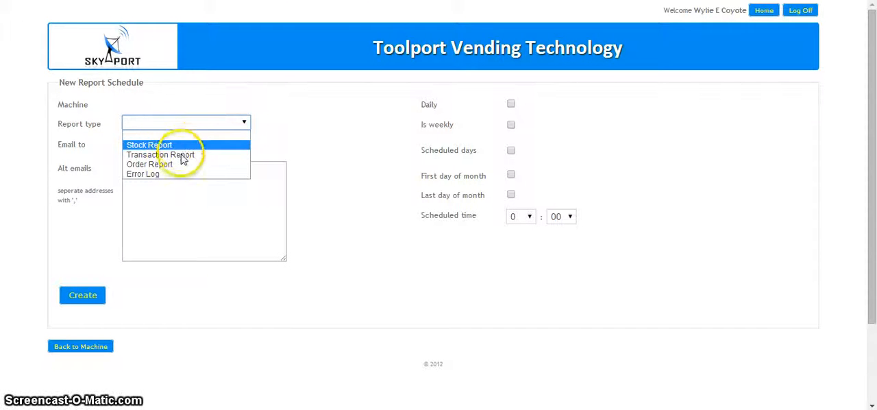
left_click(175, 155)
left_click(236, 148)
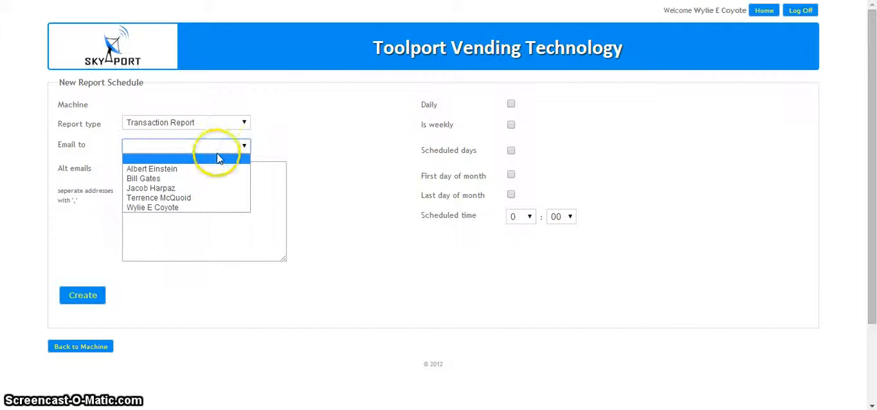
left_click(176, 171)
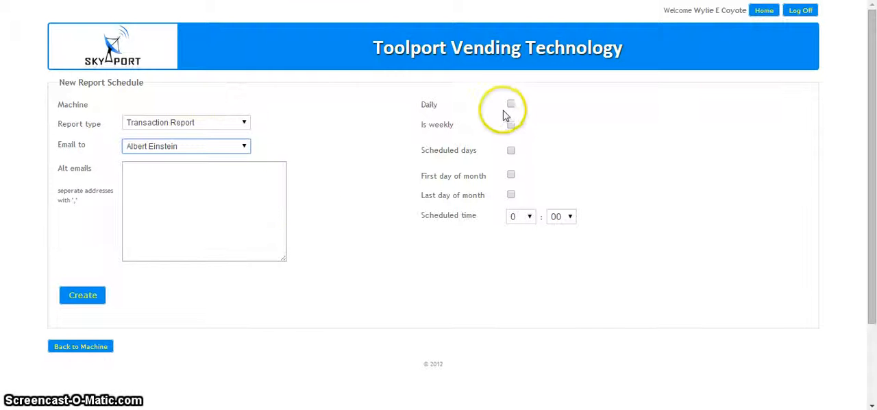
Schedule the transaction report for Monday, Tuesday, Wednesday, Thursday and Friday with a scheduled time of 8:00.
left_click(511, 151)
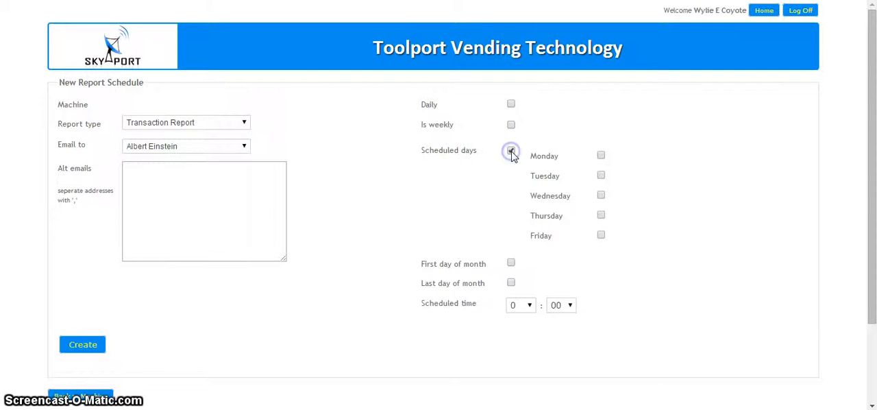
left_click(601, 157)
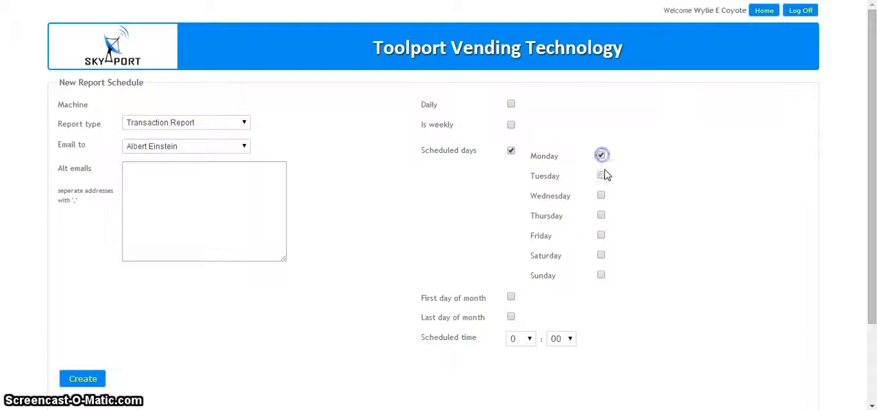
left_click(601, 195)
left_click(601, 215)
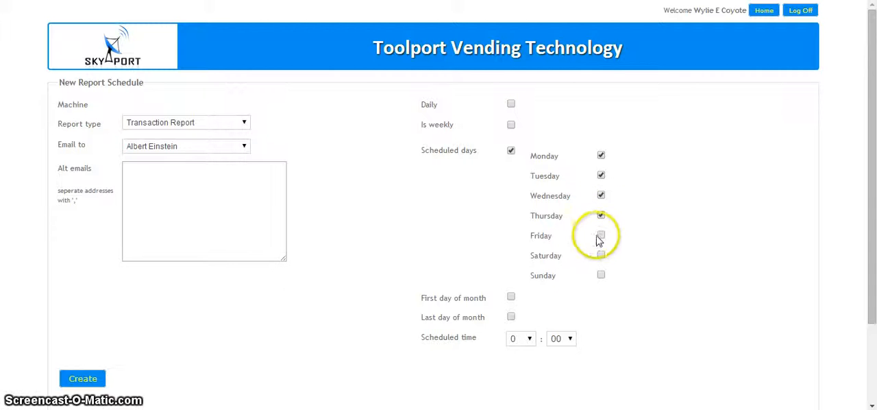
left_click(602, 236)
scroll(438, 239, "down", 2)
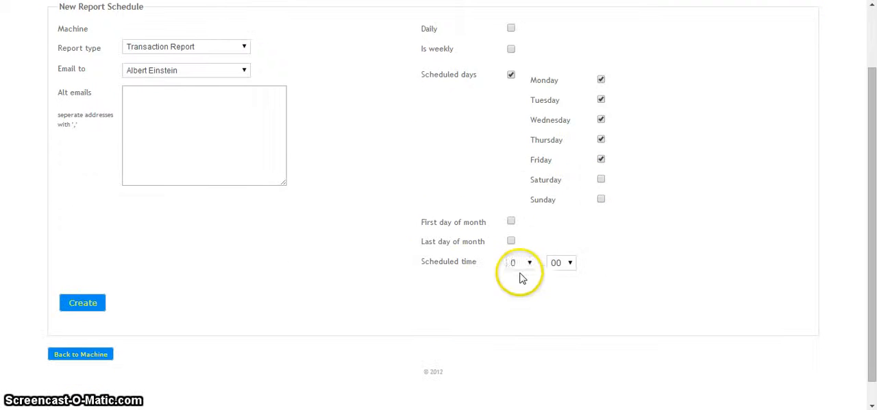
left_click(525, 263)
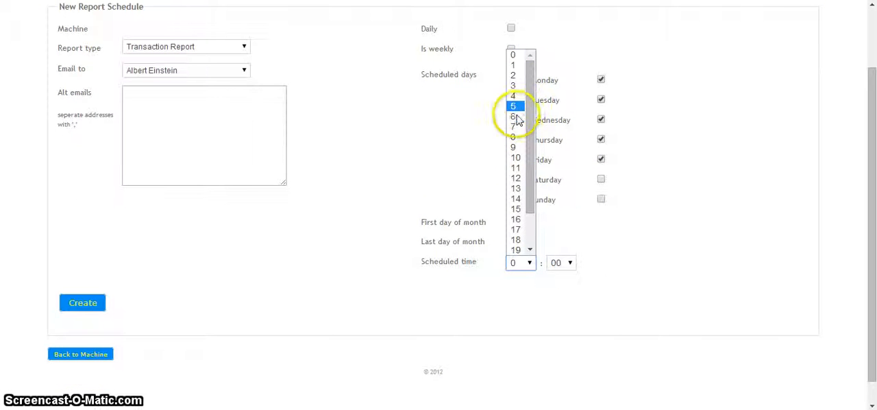
left_click(514, 136)
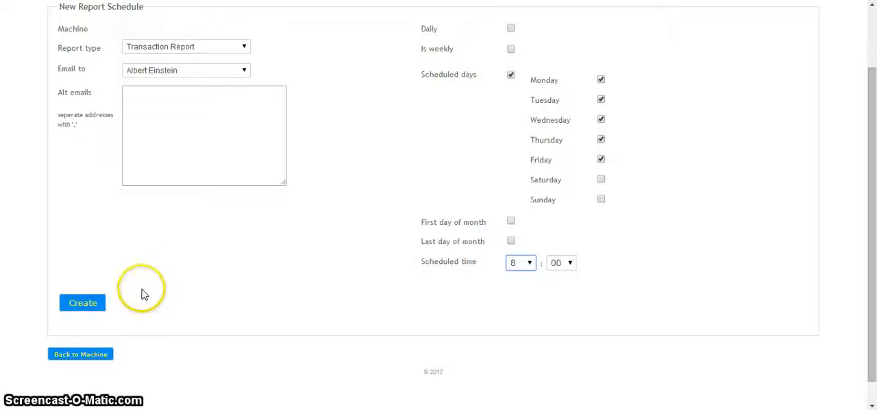
Enter two comma-separated alternative email addresses for the transaction report and create the report schedule.
left_click(176, 104)
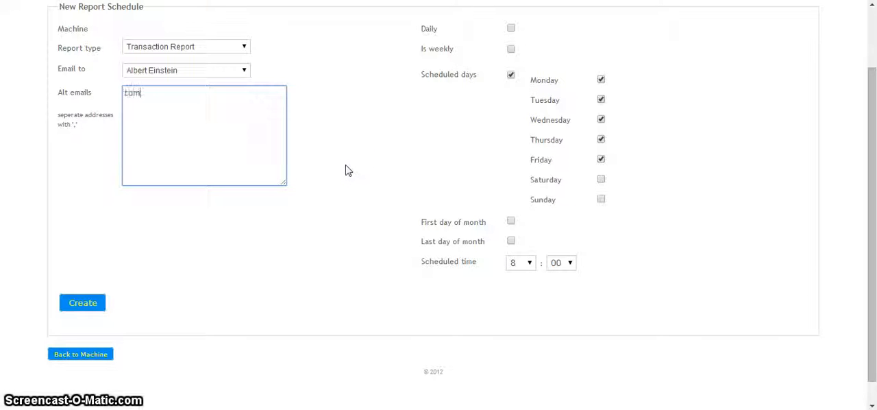
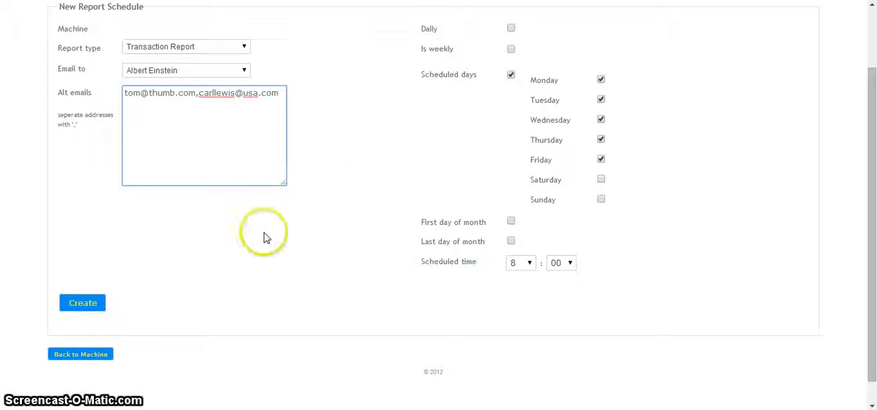
left_click(75, 303)
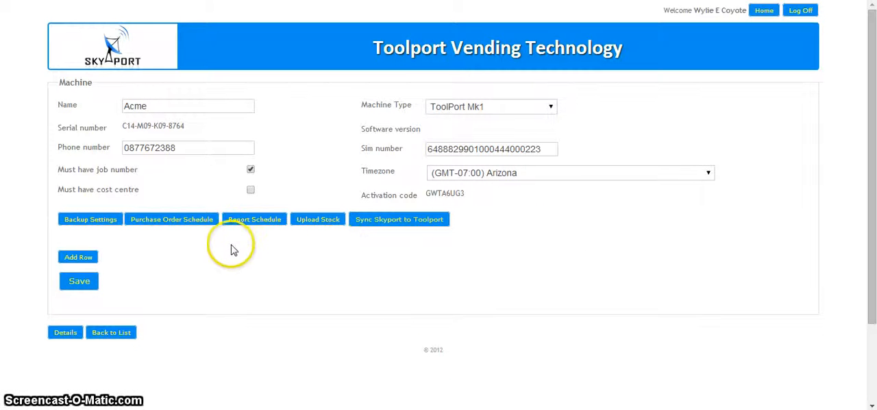
Start another report schedule for the Acme machine with report type Order Report, emailed to the fourth listed recipient.
scroll(209, 251, "down", 1)
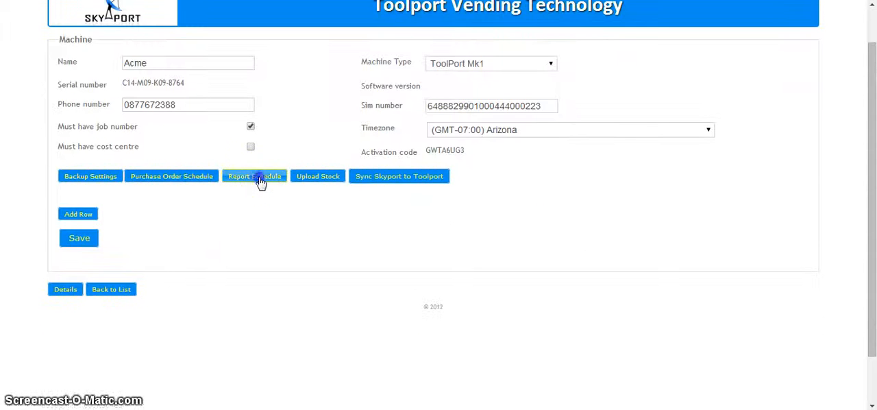
left_click(260, 180)
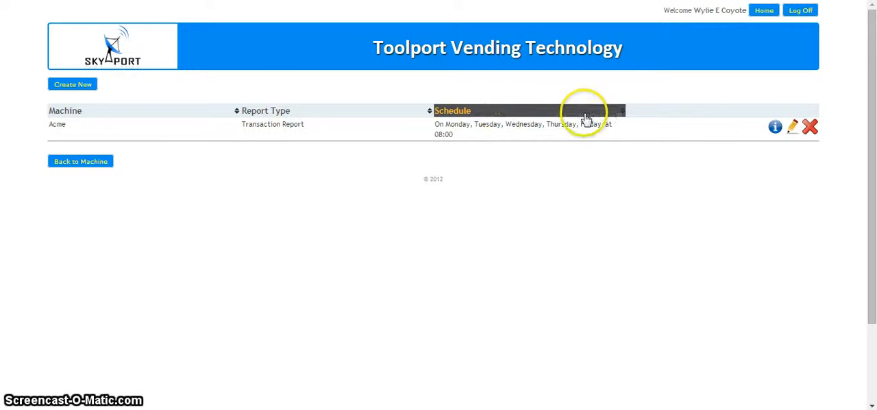
left_click(71, 84)
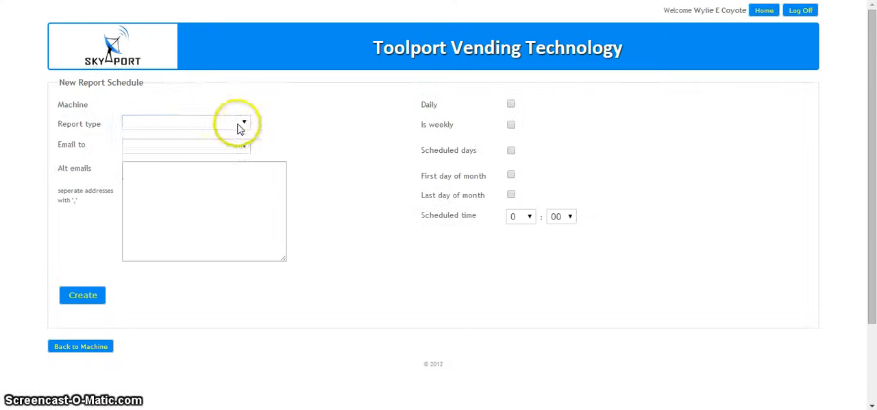
left_click(241, 123)
left_click(177, 165)
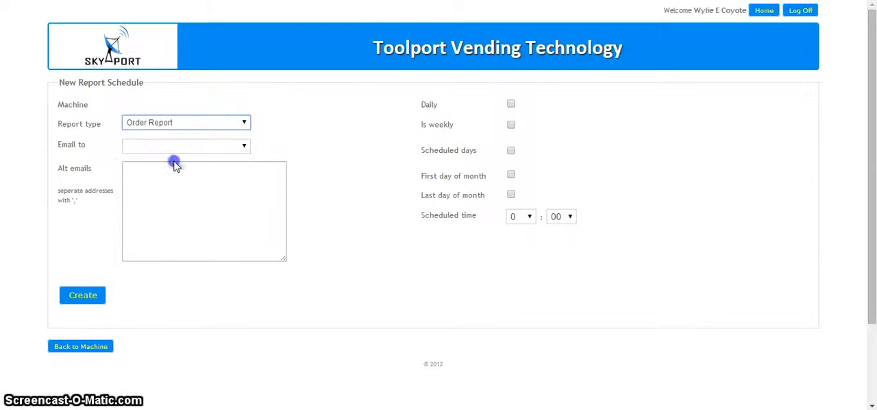
left_click(243, 151)
left_click(243, 150)
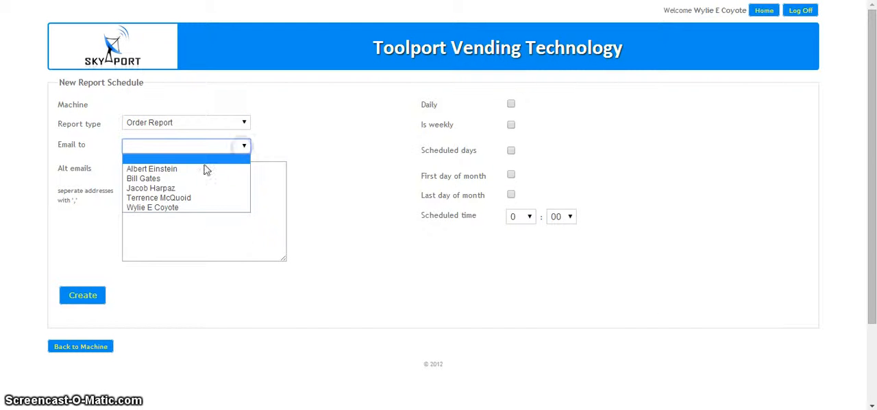
left_click(175, 198)
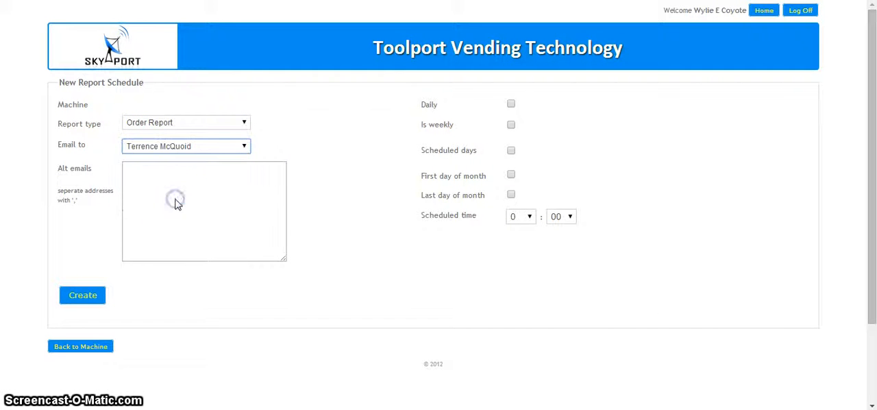
Schedule the order report for the last day of the month at 15:00 and create the report schedule.
left_click(511, 196)
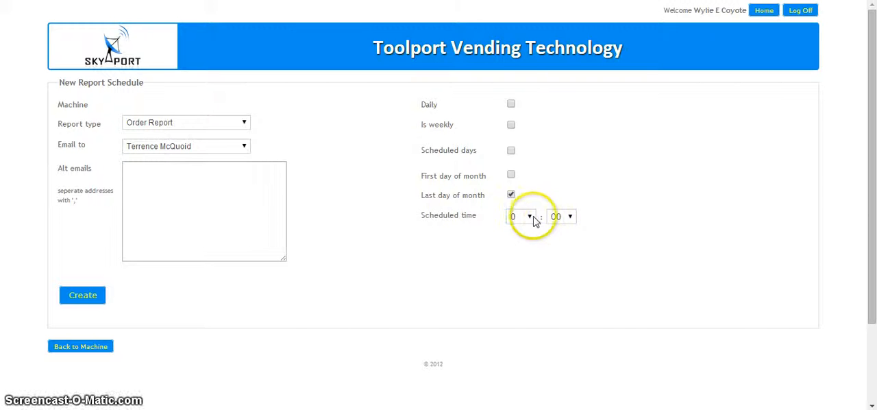
left_click(531, 216)
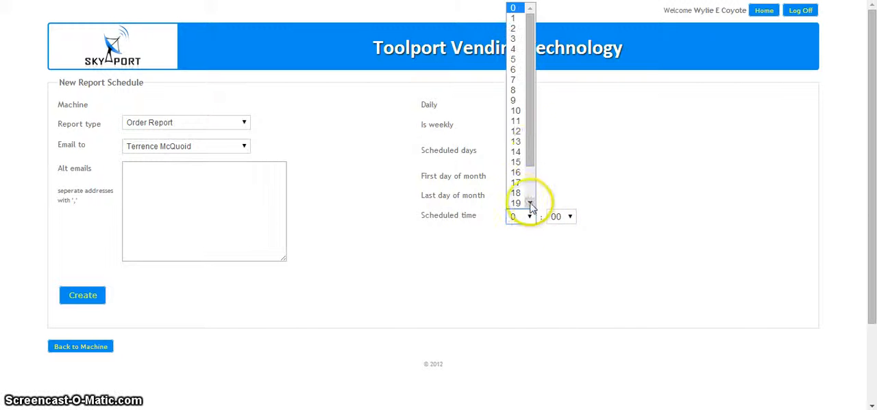
left_click(516, 162)
left_click(87, 299)
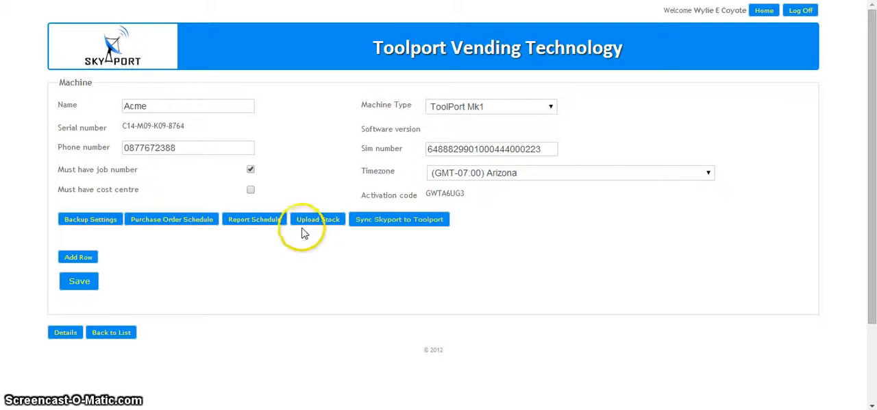
Review the details of Acme's Transaction Report schedule, and delete the Order Report schedule from the list.
left_click(252, 222)
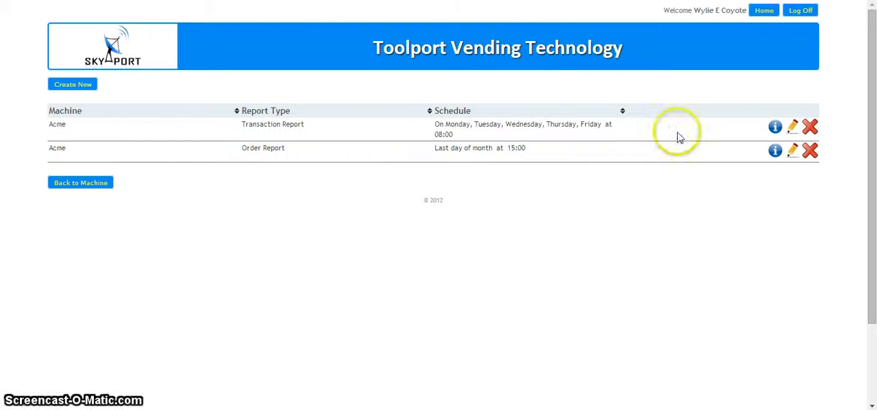
left_click(775, 127)
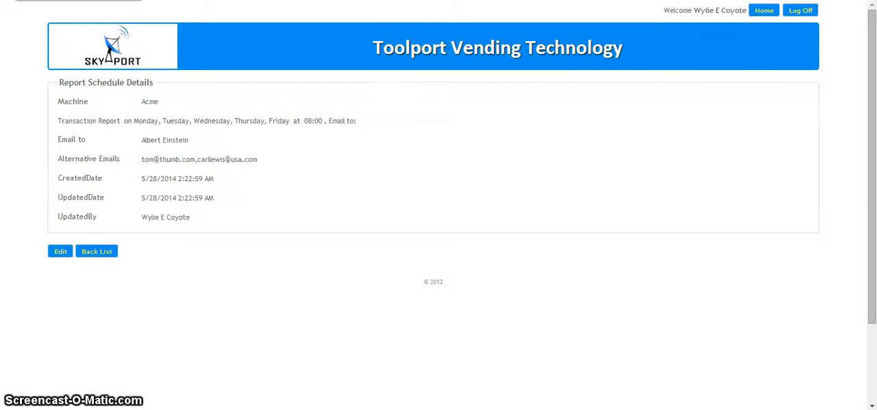
key("alt+Left")
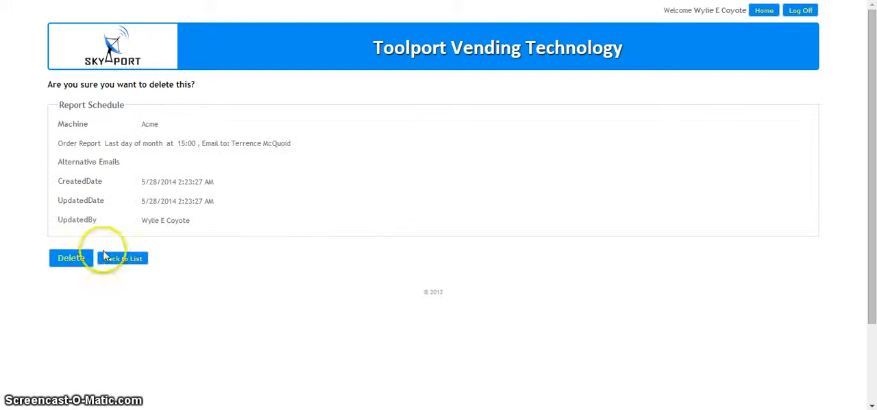
left_click(68, 260)
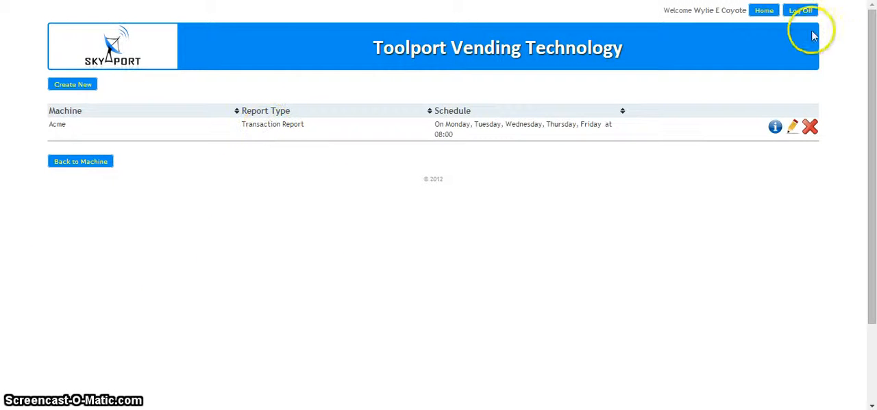
Open the Acme machine's stock report from the main menu's reports area, download it and return to the reports list.
left_click(768, 11)
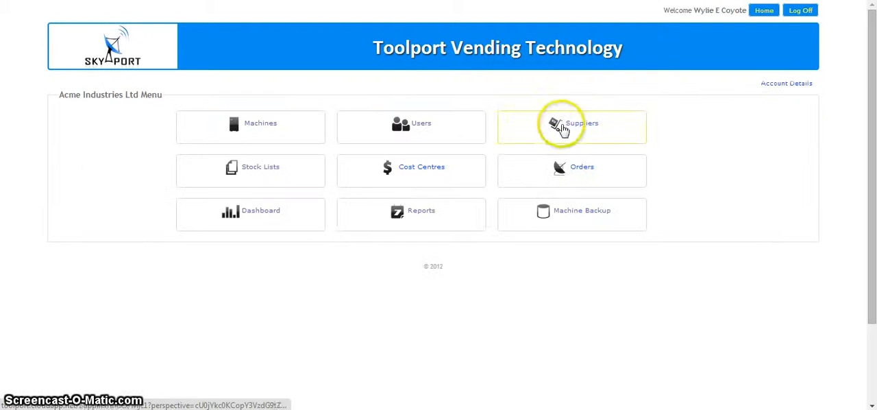
left_click(413, 221)
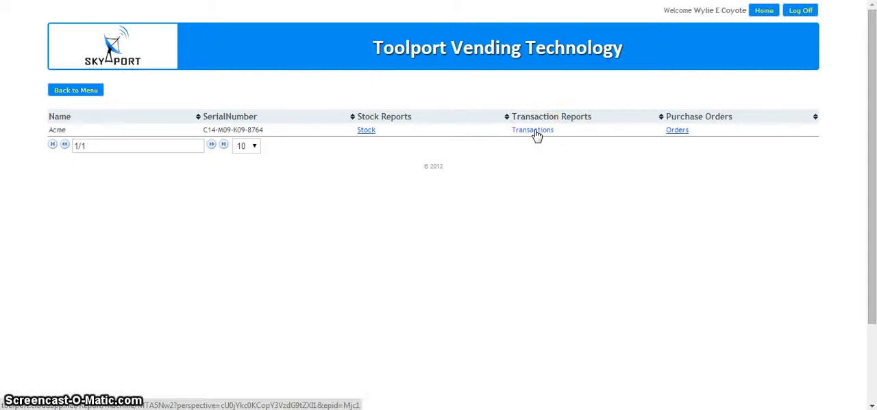
left_click(367, 130)
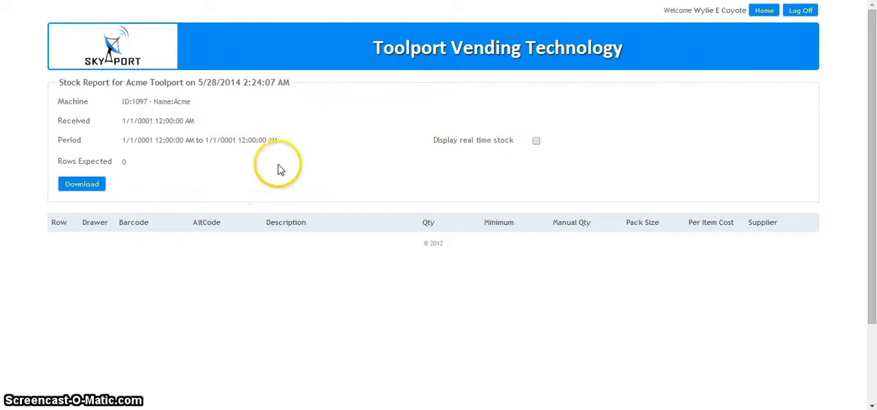
left_click(83, 185)
key("alt+Left")
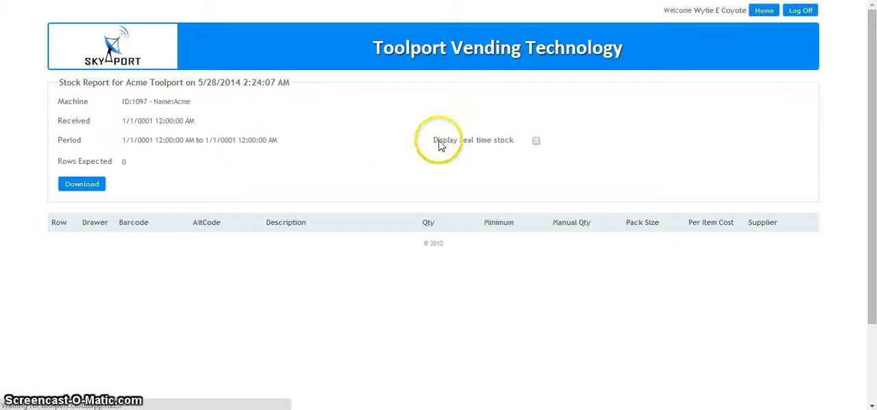
View the Acme machine's transactions, set the From date to 2014-05-01 and return to the main menu.
left_click(538, 130)
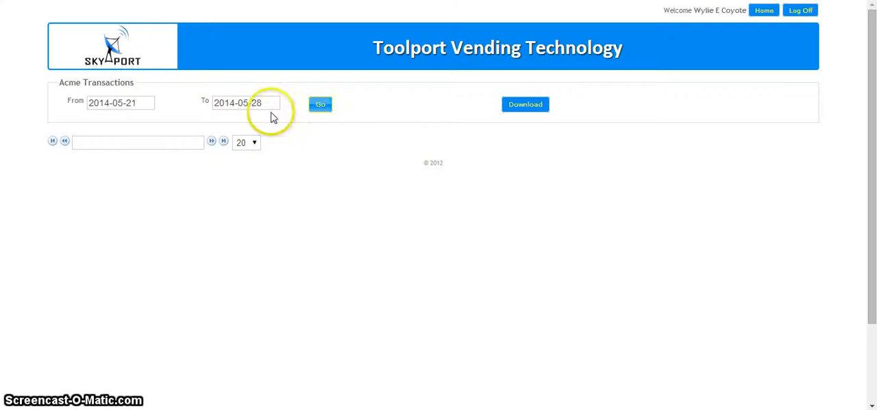
left_click(145, 104)
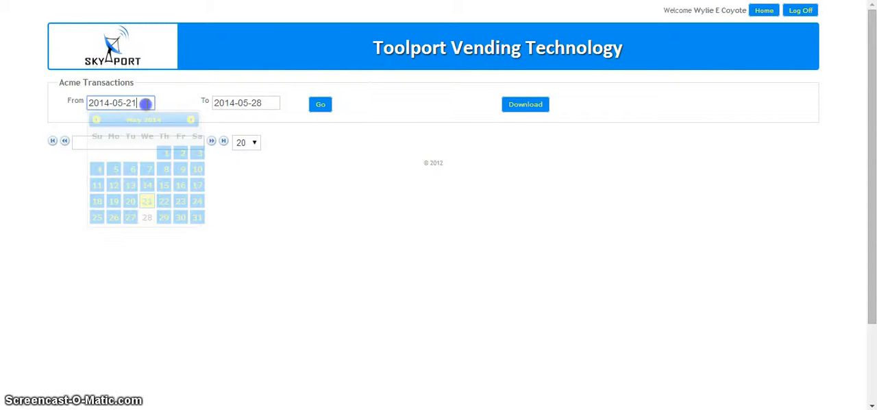
left_click(164, 152)
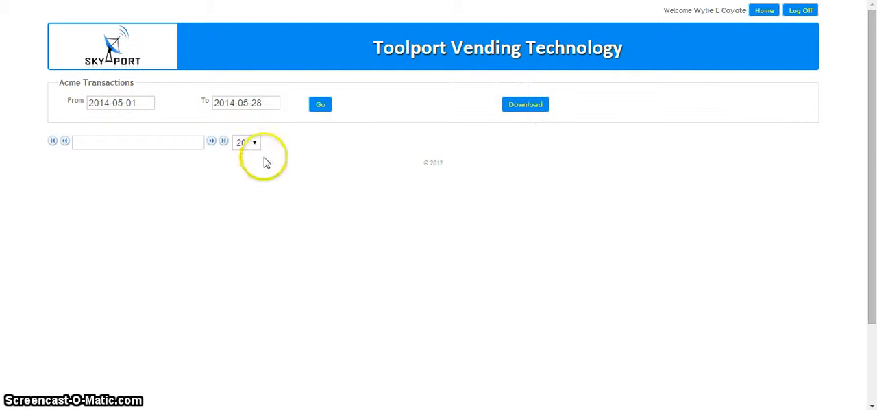
key("alt+Left")
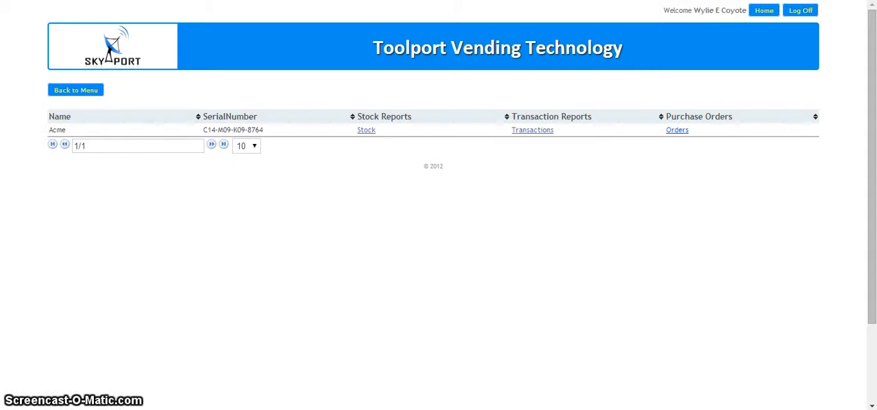
key("alt+Left")
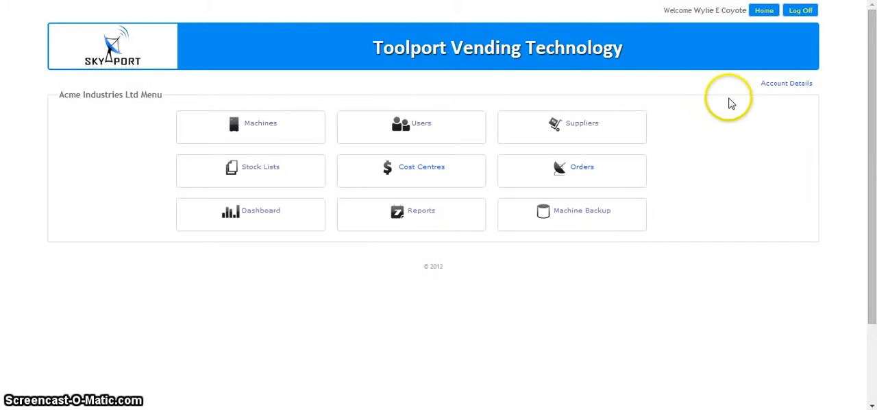